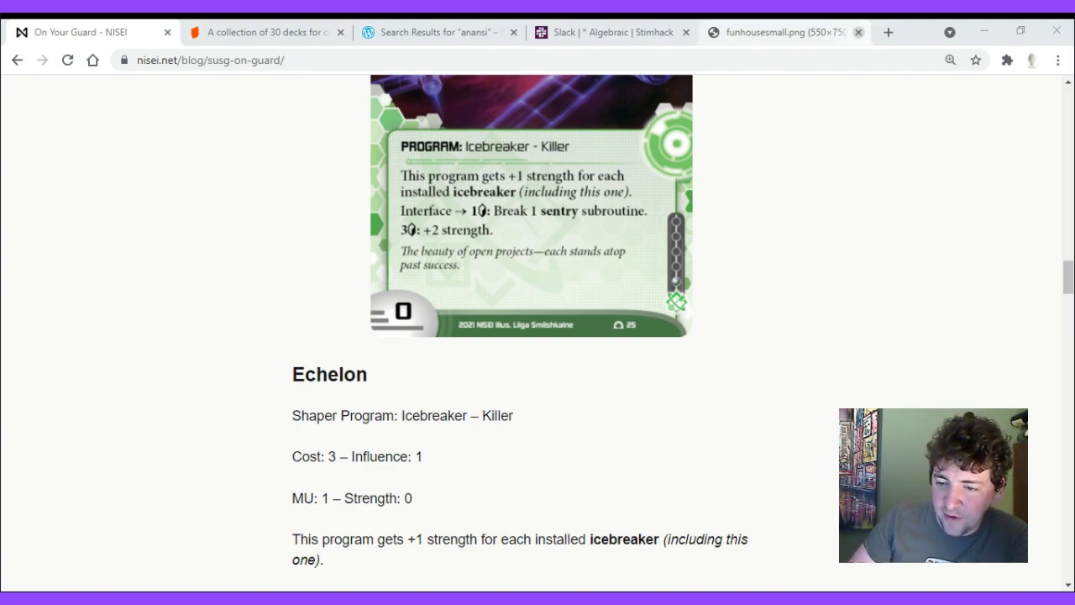
- Close the funhousesmall.png image and look over all three sheets of the Breakers vs ICE spreadsheet, ending on Sentries/Killers
{"action": "left_click", "coordinate": [857, 32]}
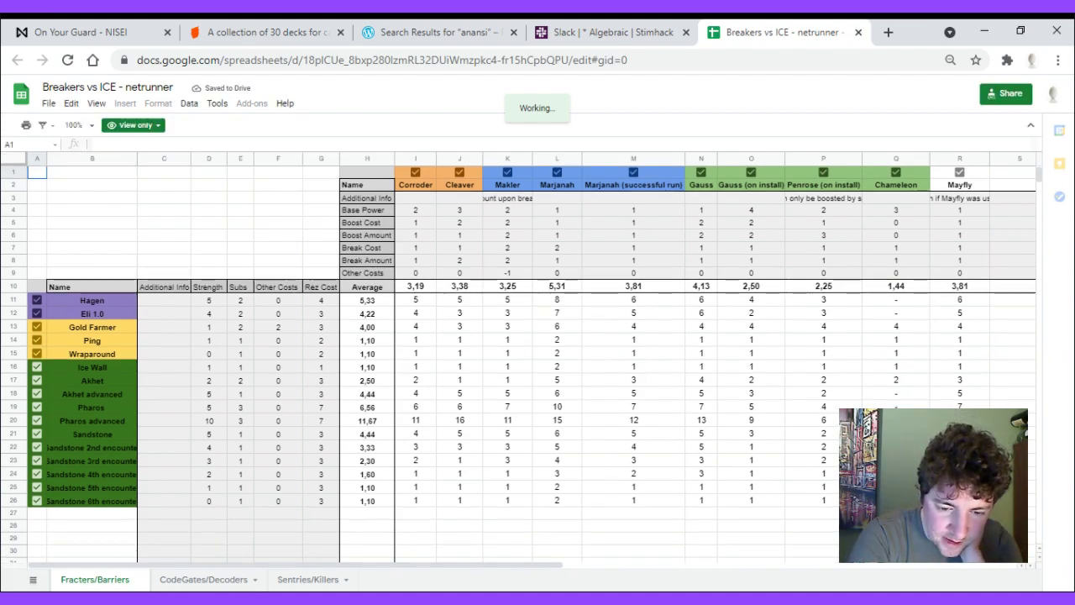
{"action": "key", "text": "ctrl+minus"}
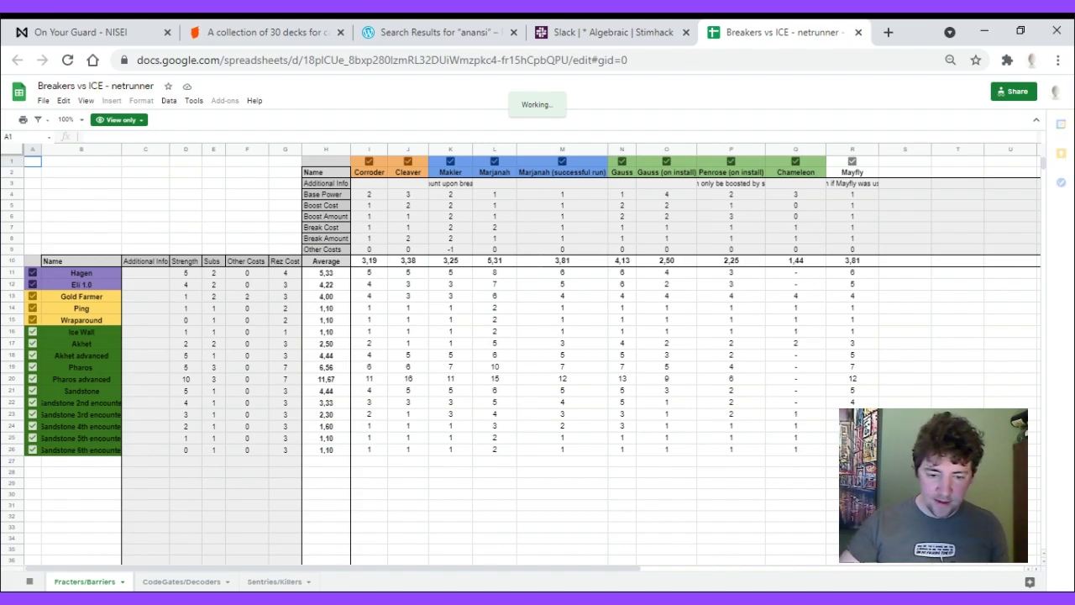
{"action": "key", "text": "ctrl+plus"}
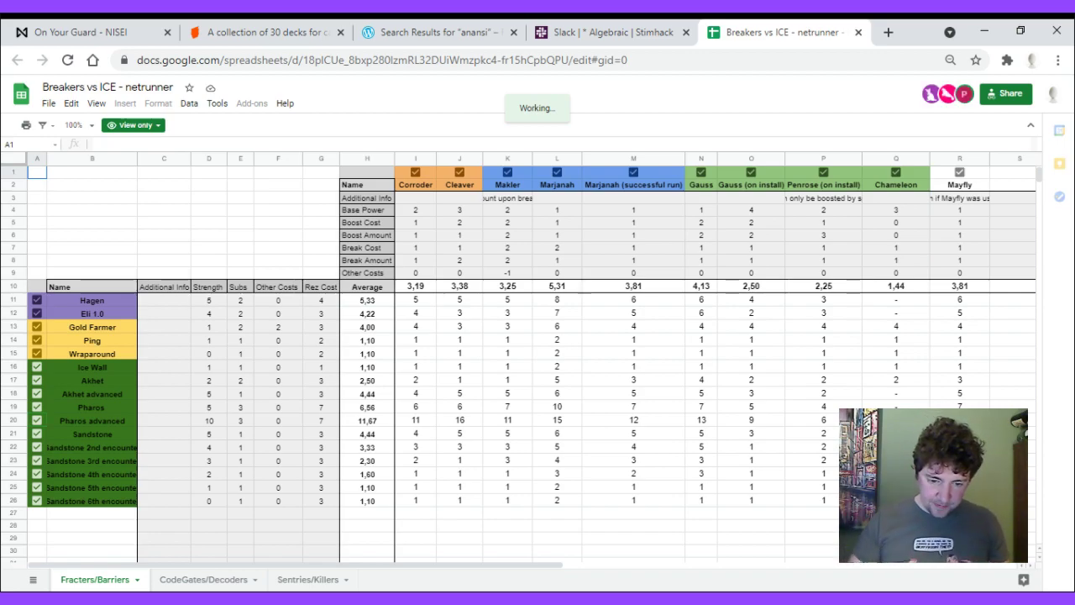
{"action": "left_click", "coordinate": [214, 581]}
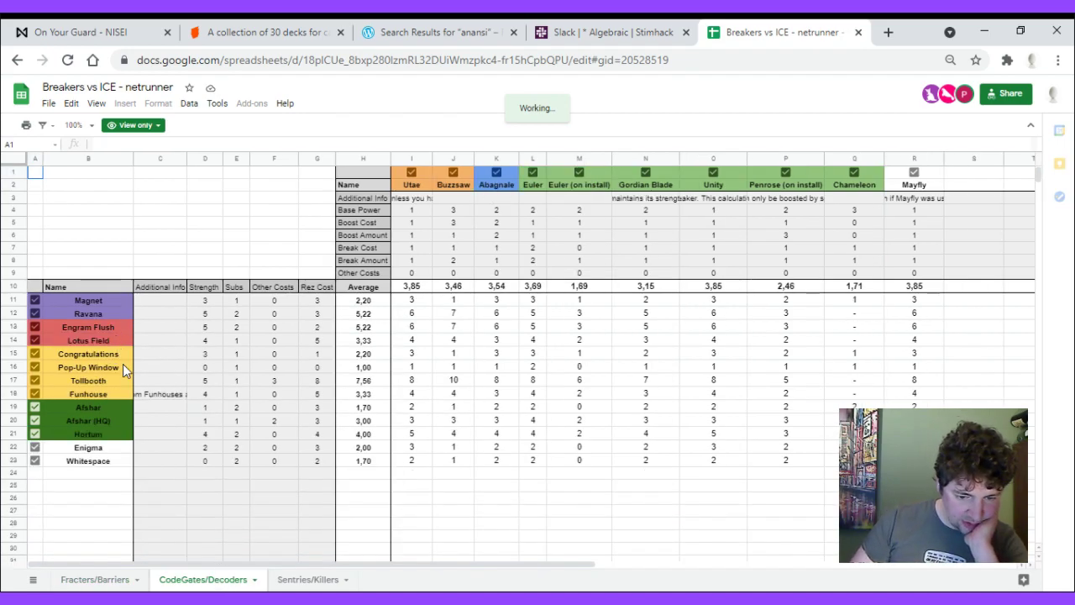
{"action": "left_click", "coordinate": [308, 579]}
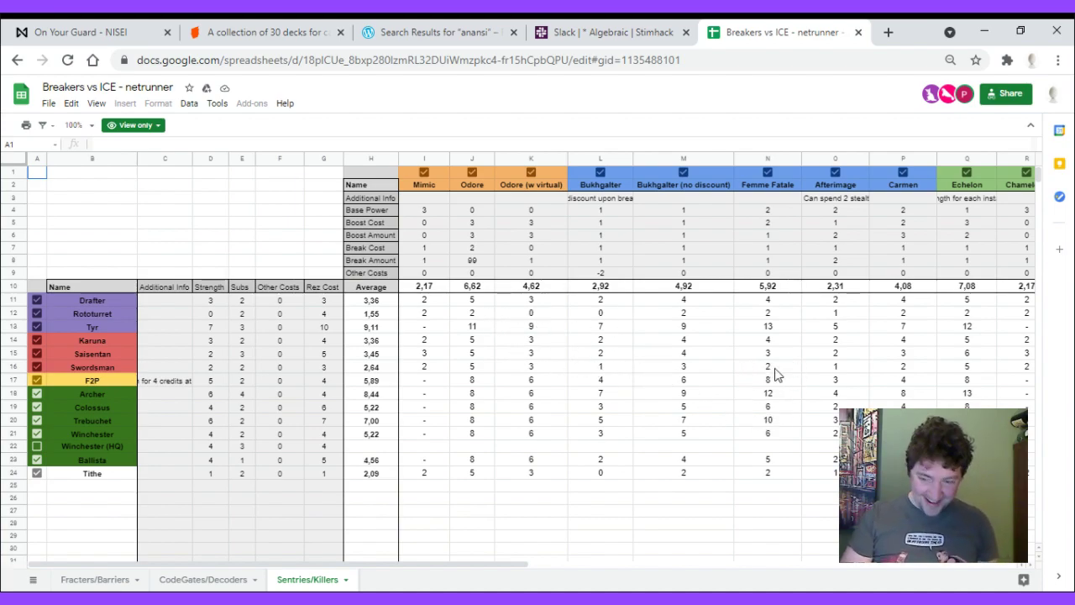
- Compare the costs of breaking Archer with Echelon, Afterimage and Femme Fatale
{"action": "left_click", "coordinate": [968, 395]}
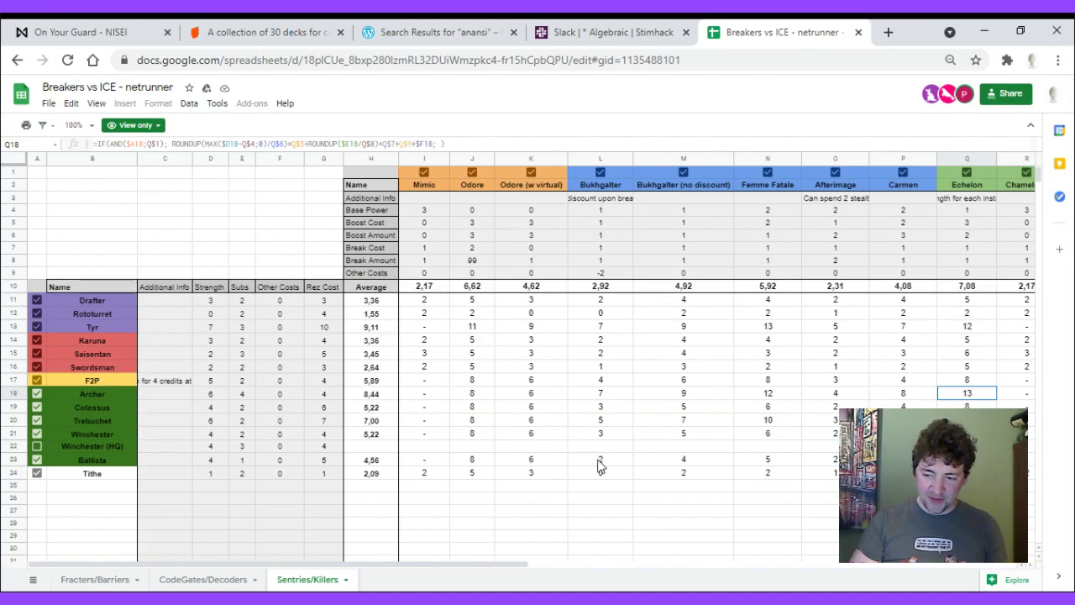
{"action": "left_click", "coordinate": [845, 393]}
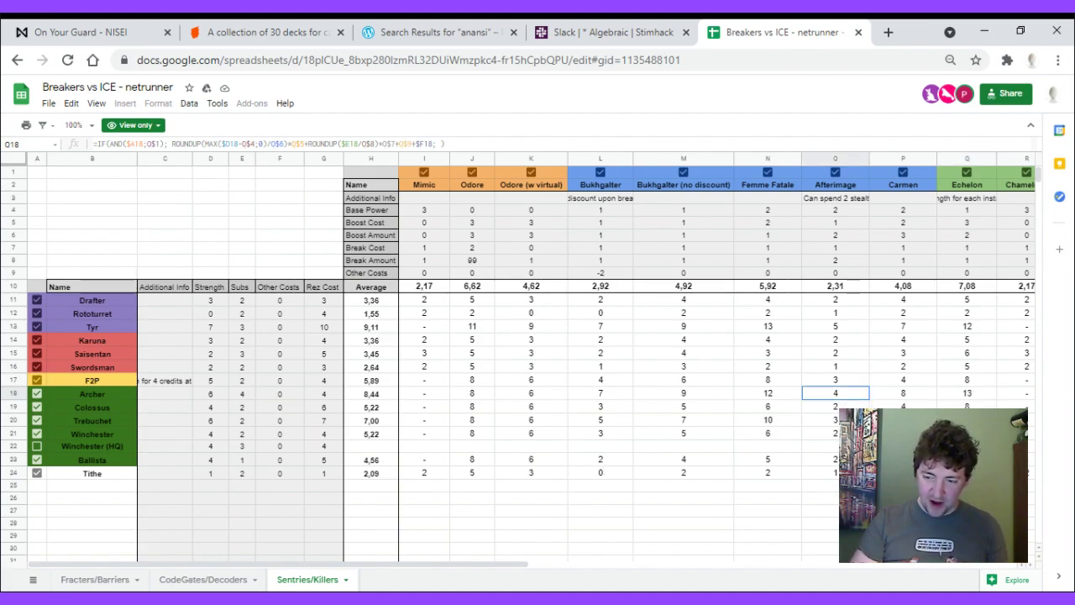
{"action": "left_click", "coordinate": [965, 395]}
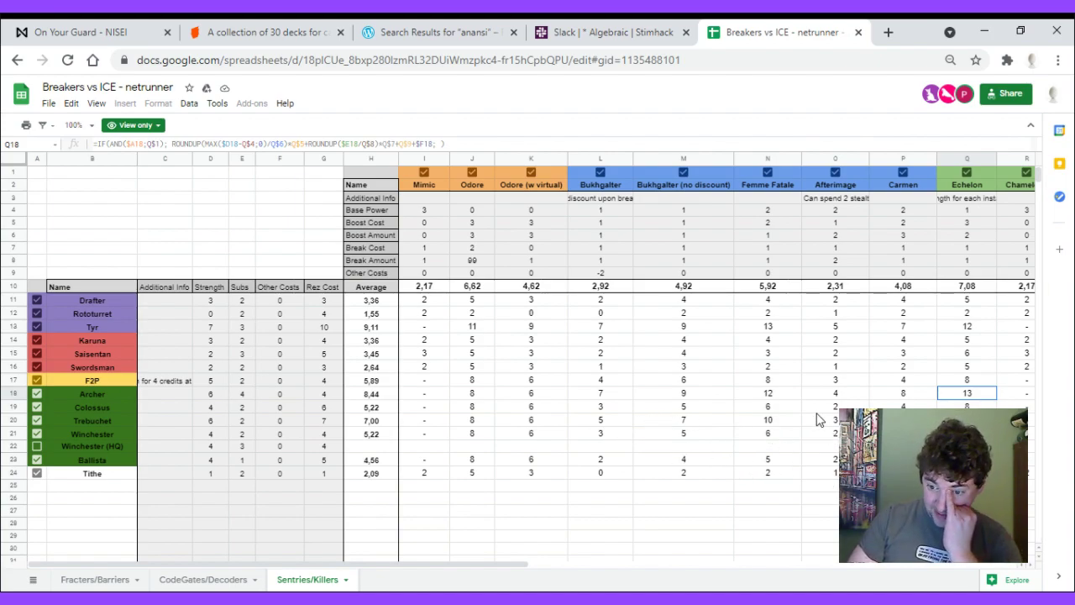
{"action": "left_click", "coordinate": [789, 395]}
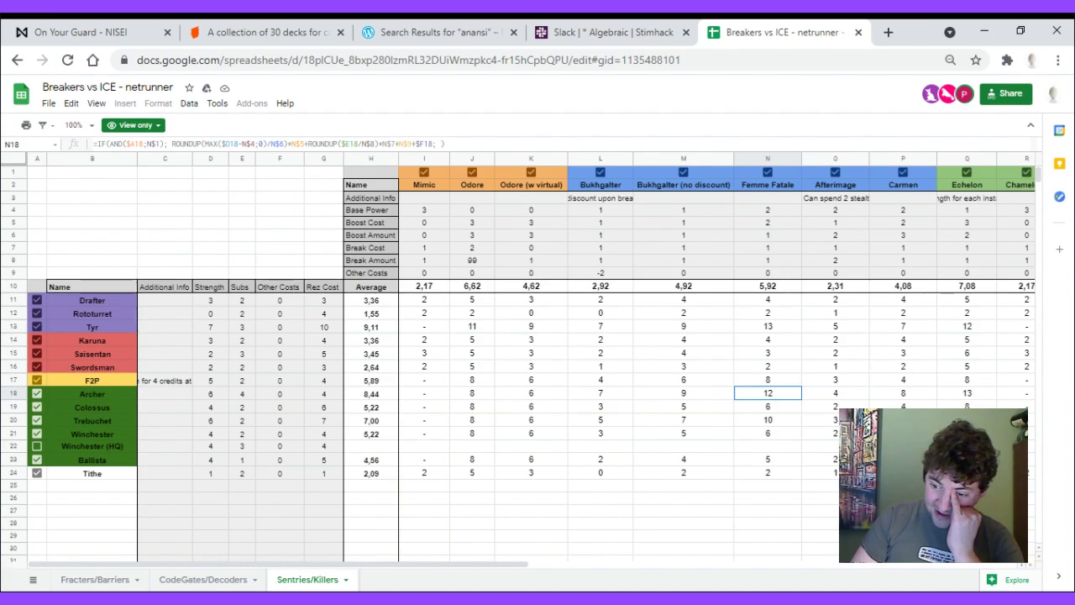
{"action": "left_click", "coordinate": [966, 395]}
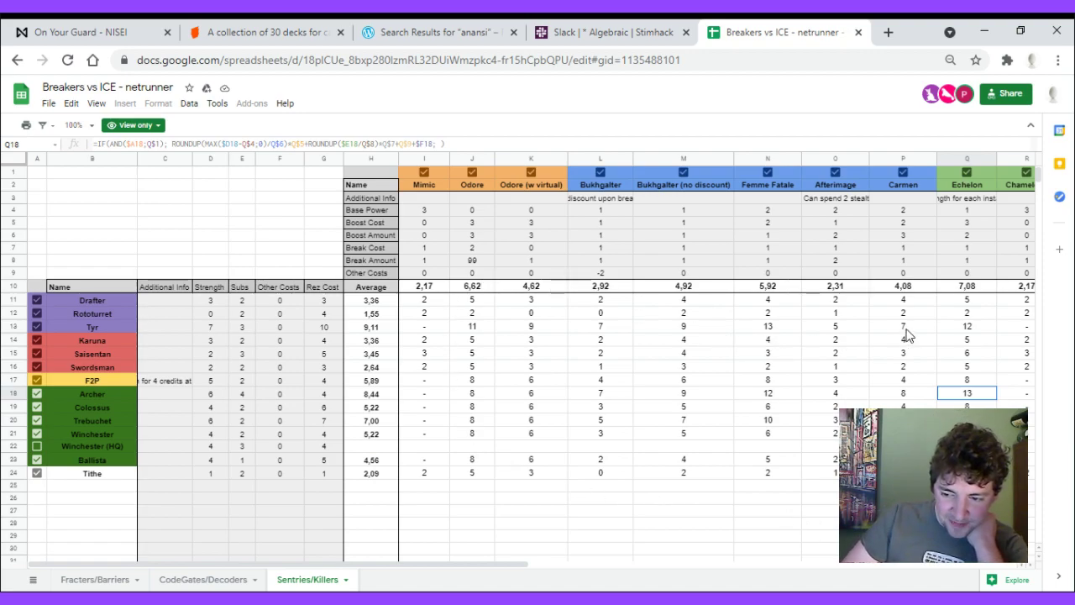
- Check Bukhgalter's cost against Swordsman, and compare the Archer break costs across the killers from Odore to Carmen
{"action": "left_click", "coordinate": [612, 367]}
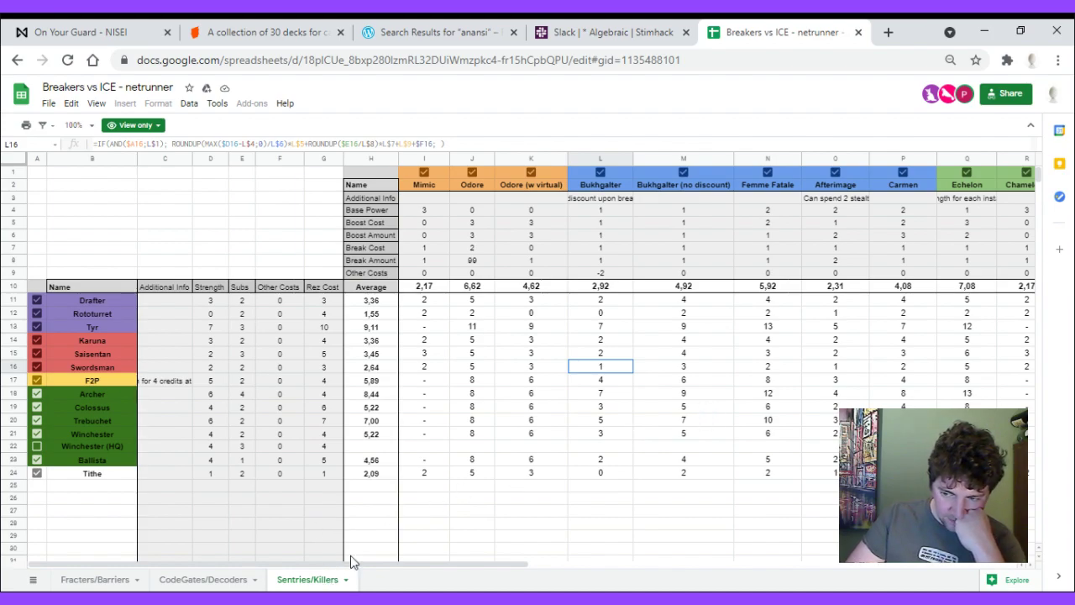
{"action": "left_click", "coordinate": [775, 395]}
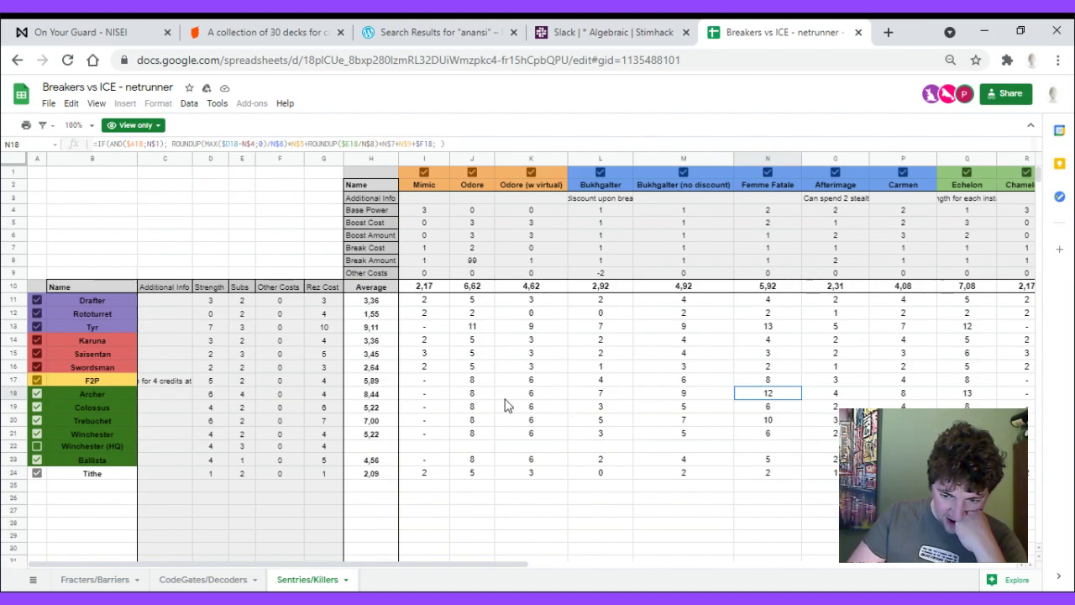
{"action": "left_click", "coordinate": [483, 395]}
{"action": "left_click", "coordinate": [545, 393]}
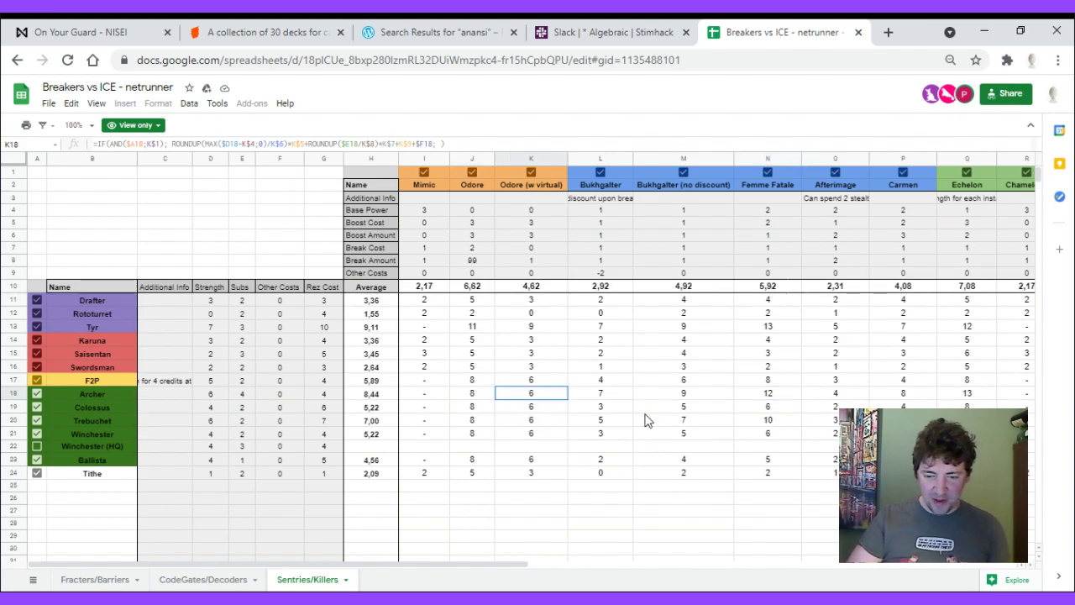
{"action": "left_click", "coordinate": [605, 395]}
{"action": "left_click", "coordinate": [685, 398]}
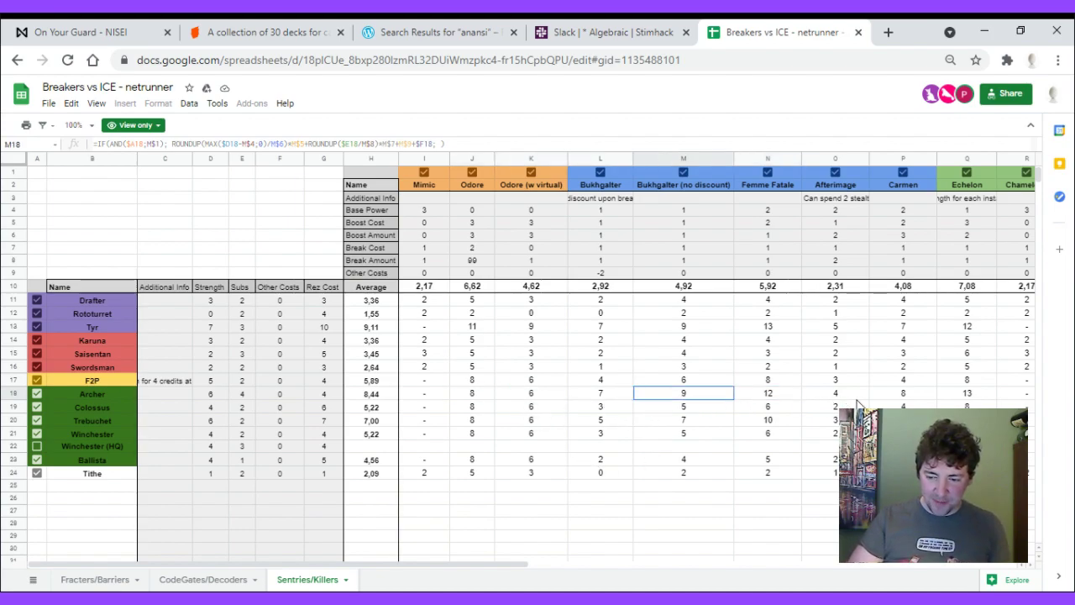
{"action": "key", "text": "Right"}
{"action": "key", "text": "Right"}
{"action": "key", "text": "Right"}
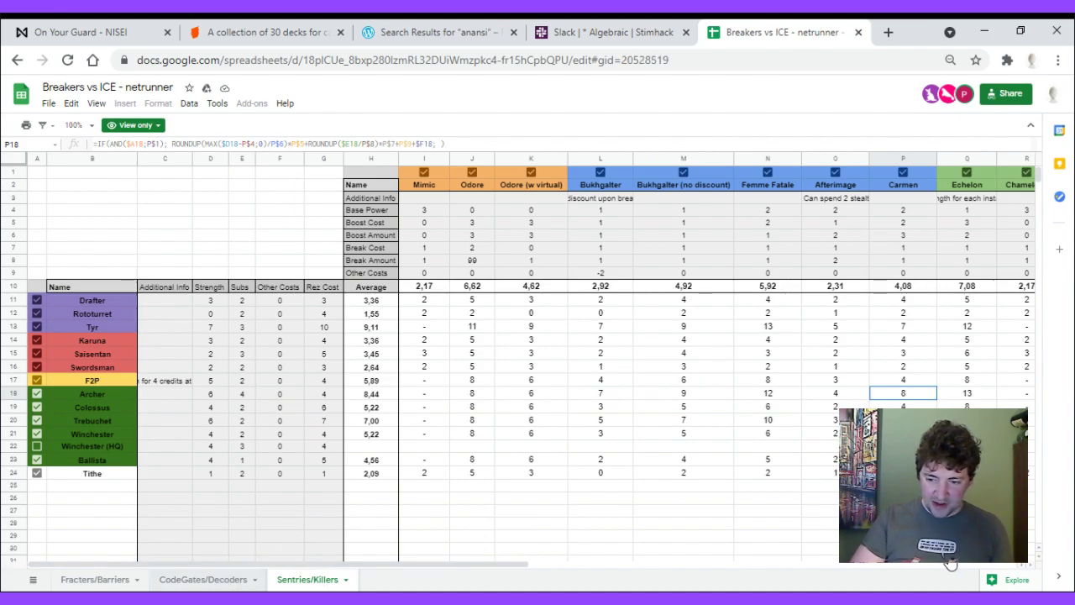
- Compare the Tollbooth break costs of Buzzsaw and Abagnale on the CodeGates/Decoders sheet
{"action": "key", "text": "ctrl+shift+Page_Up"}
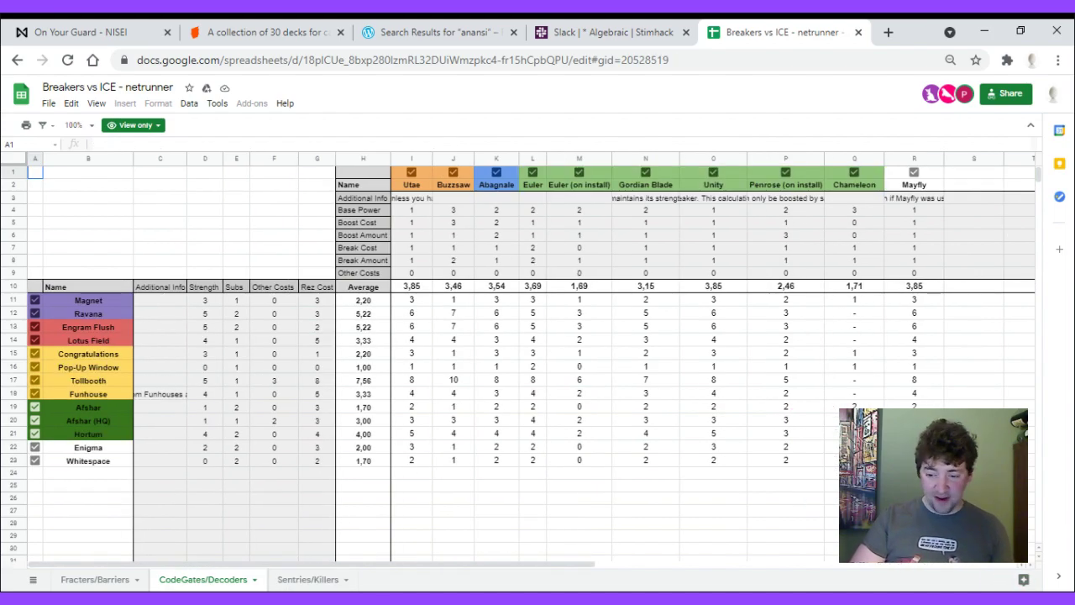
{"action": "left_click", "coordinate": [457, 380]}
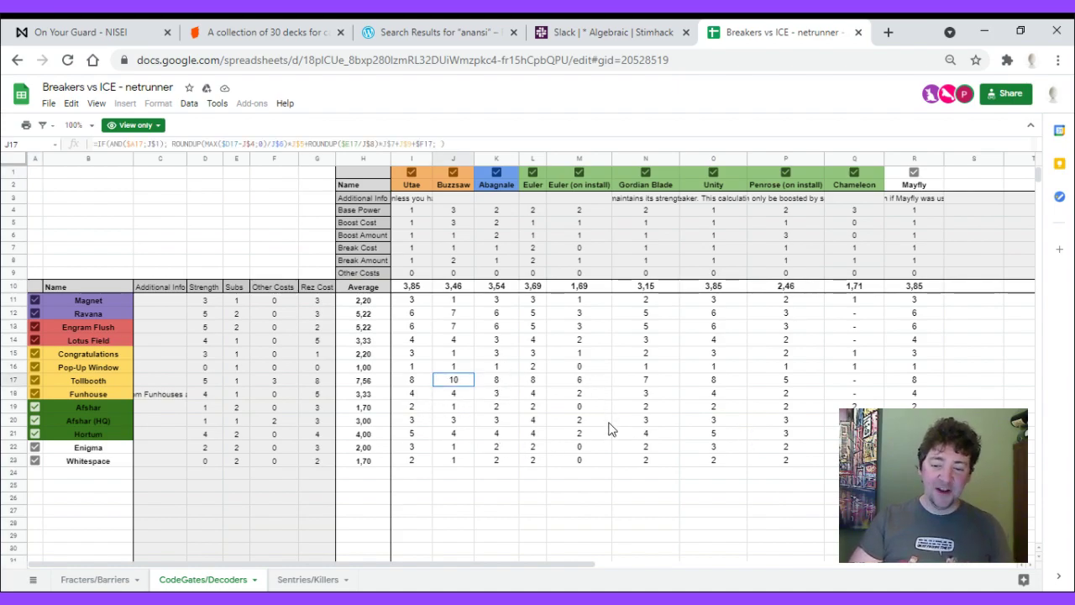
{"action": "left_click", "coordinate": [502, 383]}
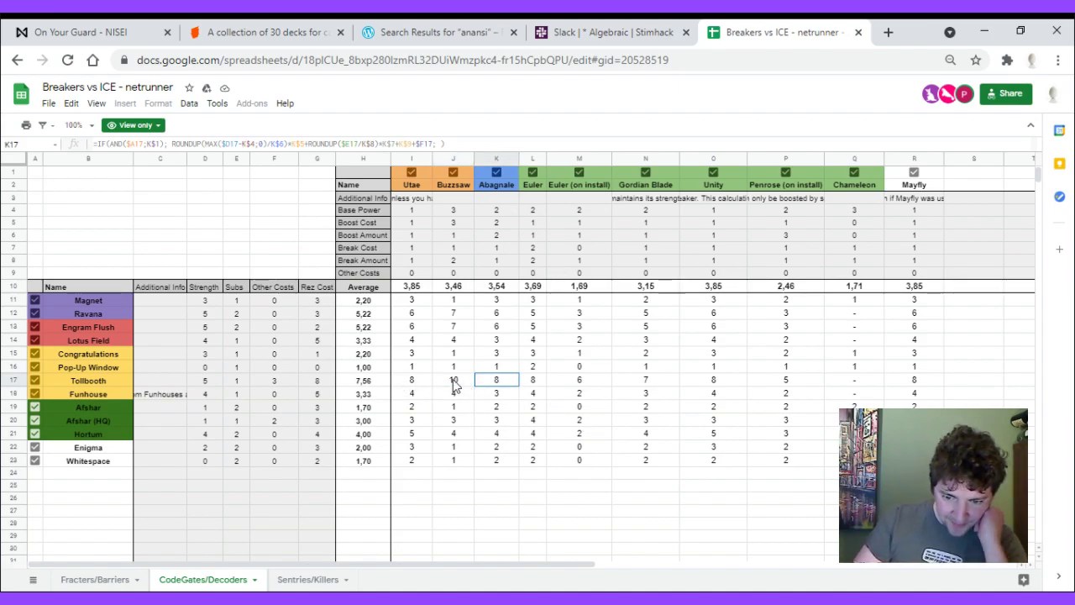
{"action": "key", "text": "Left"}
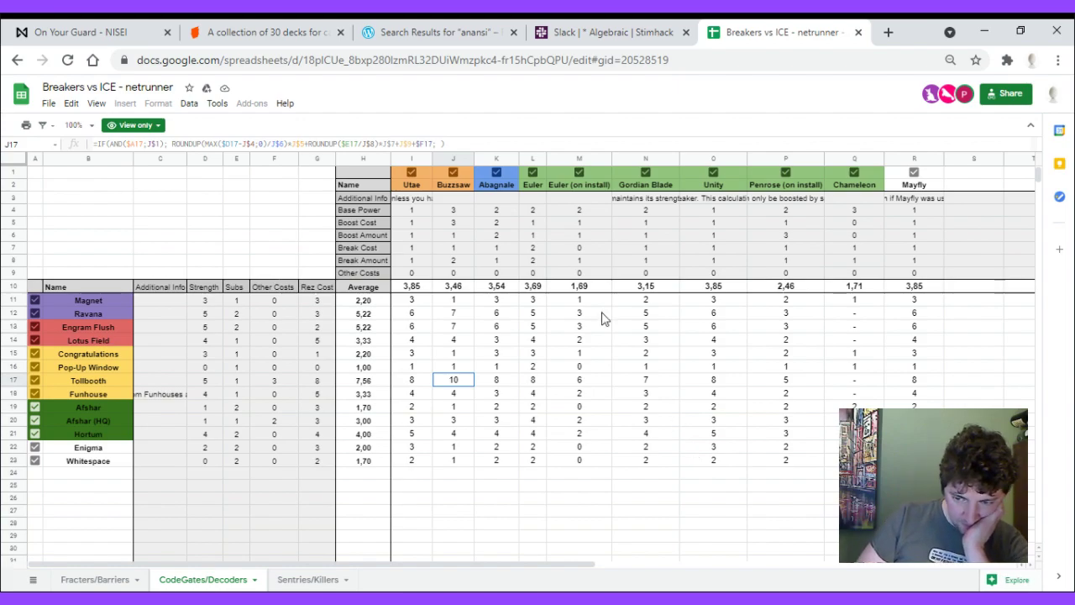
- On the Sentries/Killers sheet, compare Bukhgalter's Ballista and Archer costs with and without discount, and check Femme Fatale's Ballista cost
{"action": "left_click", "coordinate": [318, 579]}
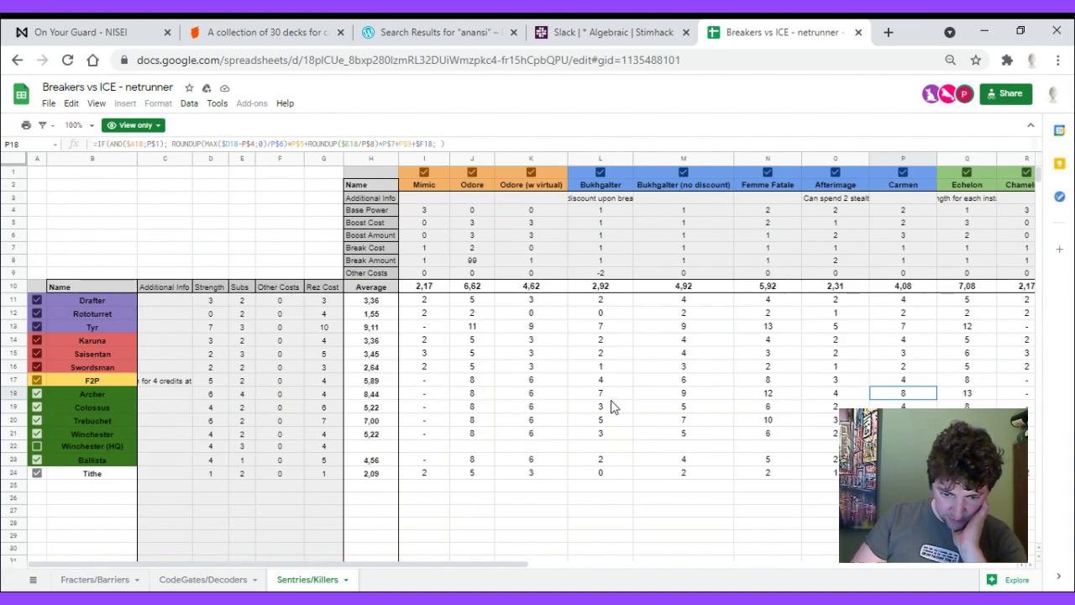
{"action": "left_click", "coordinate": [604, 460]}
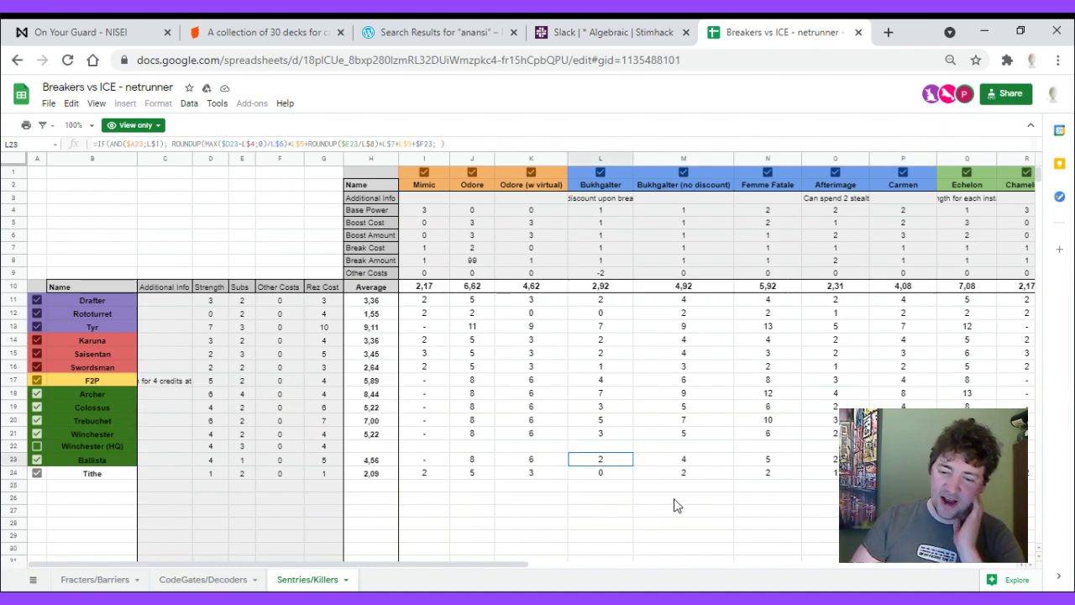
{"action": "left_click", "coordinate": [604, 394]}
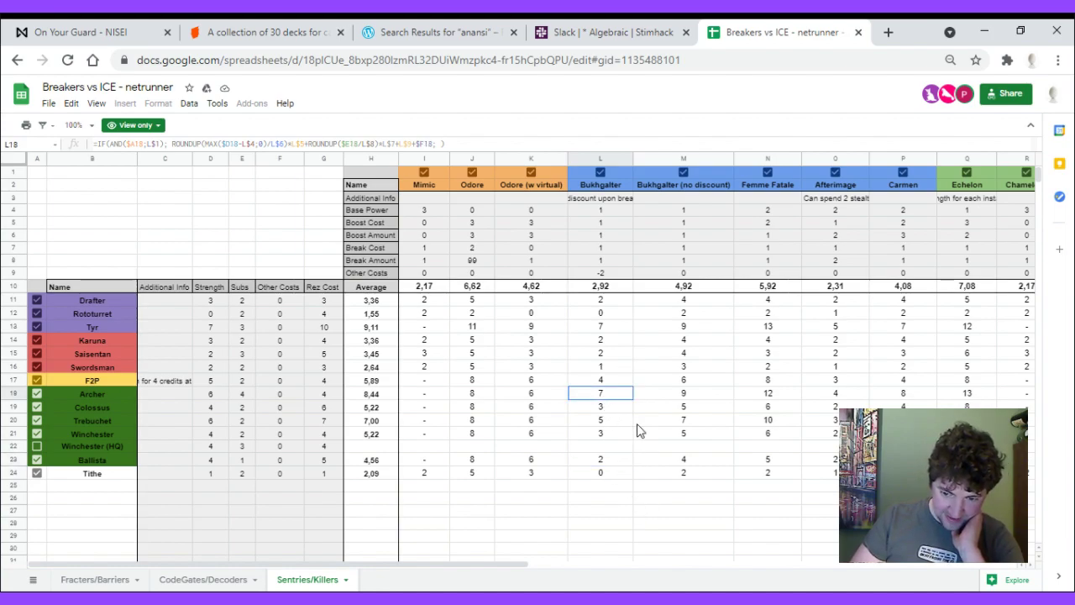
{"action": "left_click", "coordinate": [693, 467]}
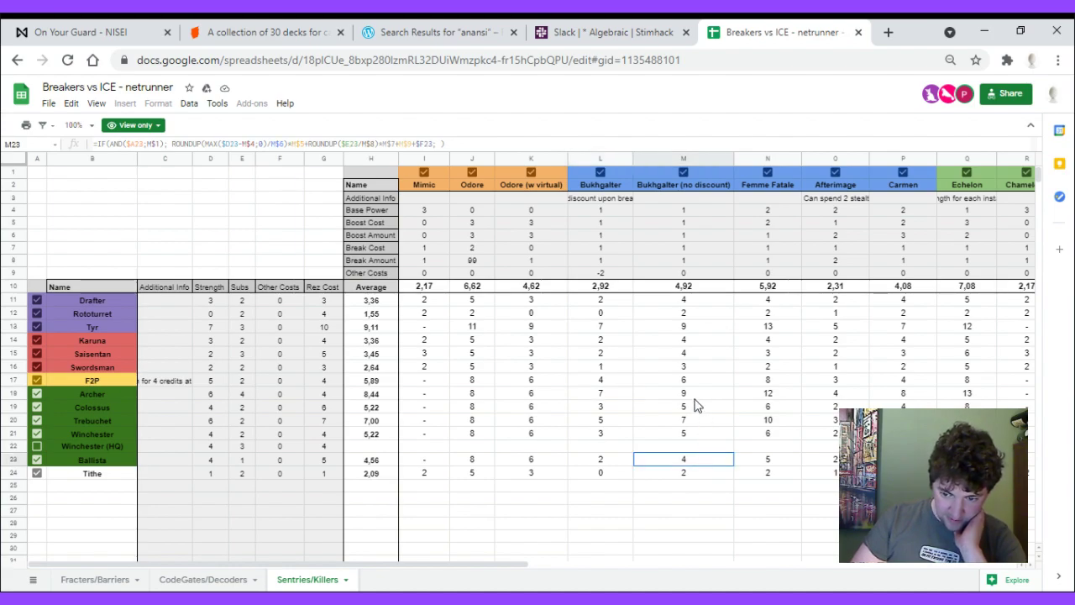
{"action": "left_click", "coordinate": [691, 400]}
{"action": "left_click", "coordinate": [702, 464]}
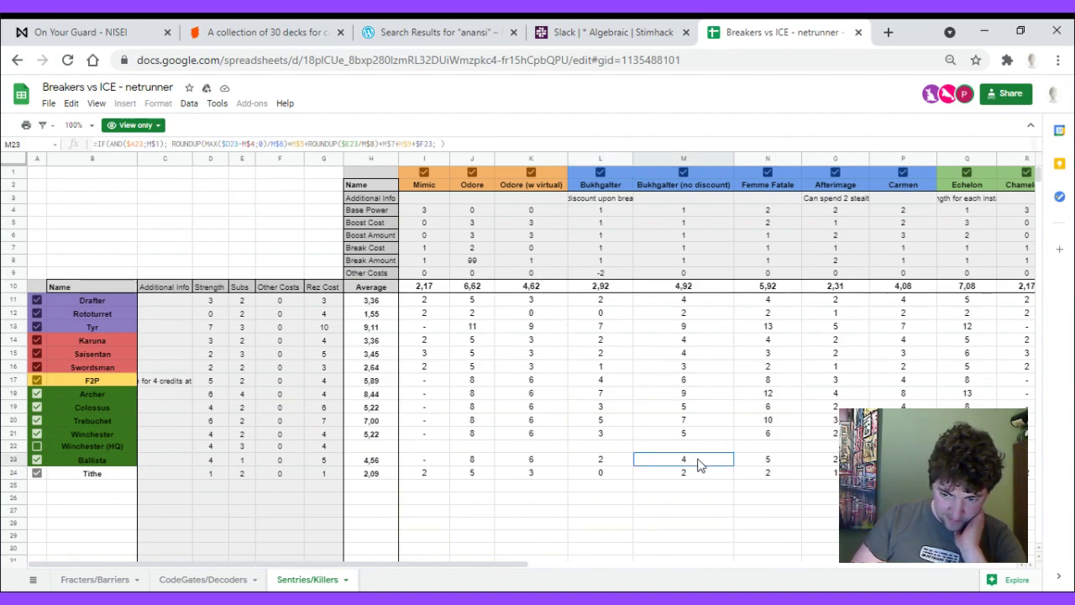
{"action": "left_click", "coordinate": [782, 461]}
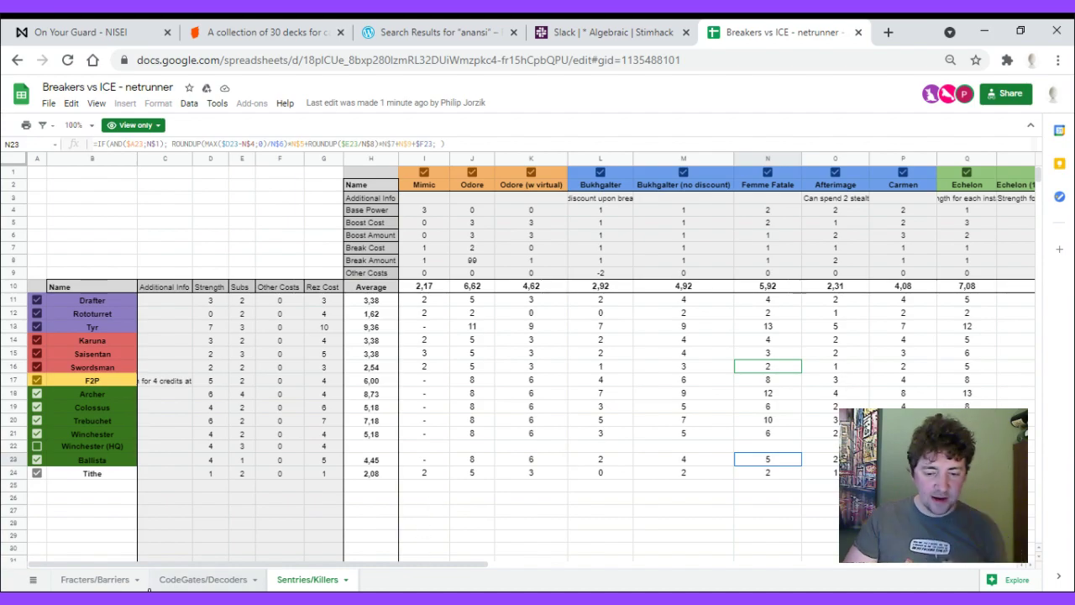
- Review the Fracters/Barriers and CodeGates/Decoders sheets, and examine the Echelon variants with other breakers on the Sentries/Killers sheet
{"action": "left_click", "coordinate": [109, 580]}
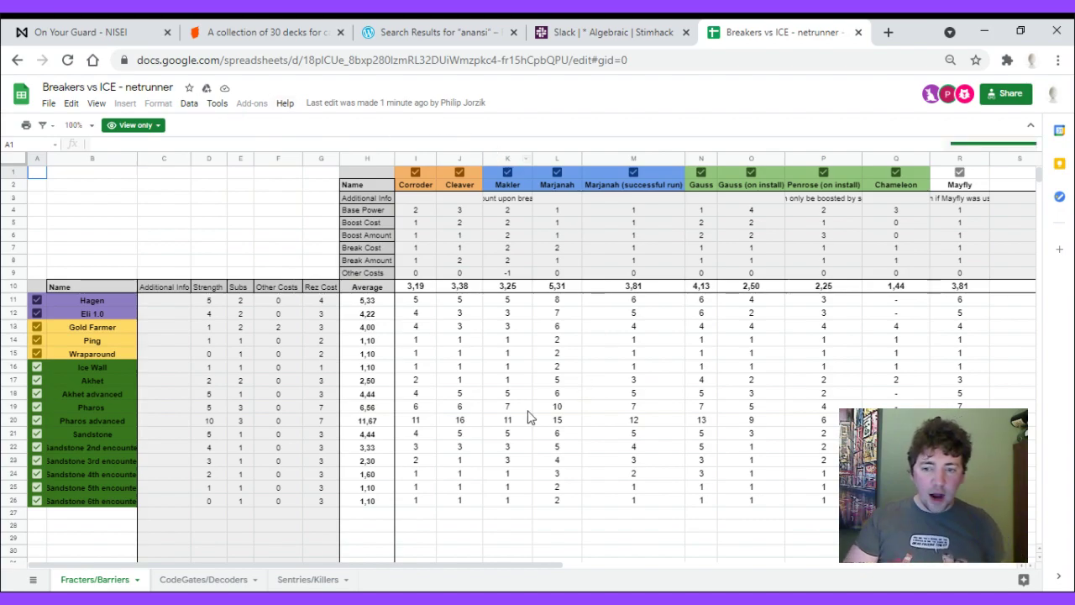
{"action": "left_click", "coordinate": [228, 580]}
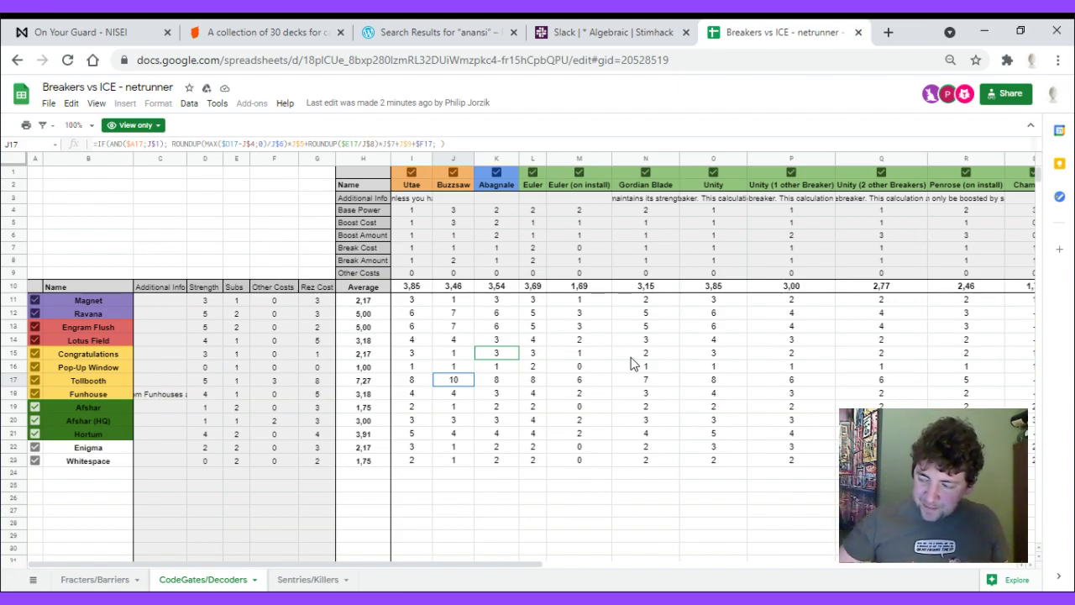
{"action": "left_click", "coordinate": [301, 580]}
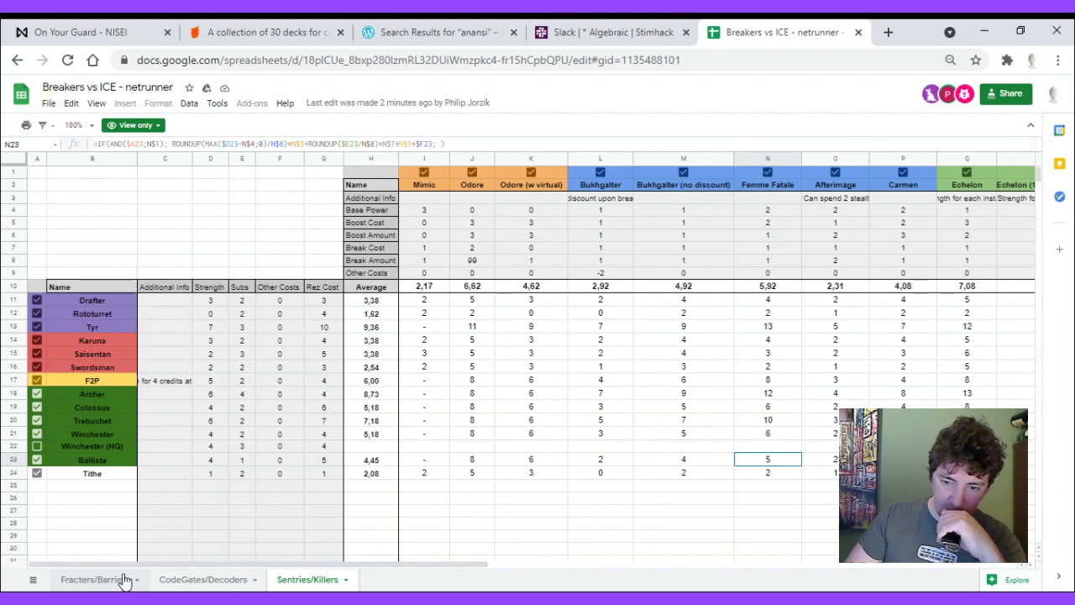
{"action": "left_click_drag", "start_coordinate": [396, 565], "coordinate": [515, 583]}
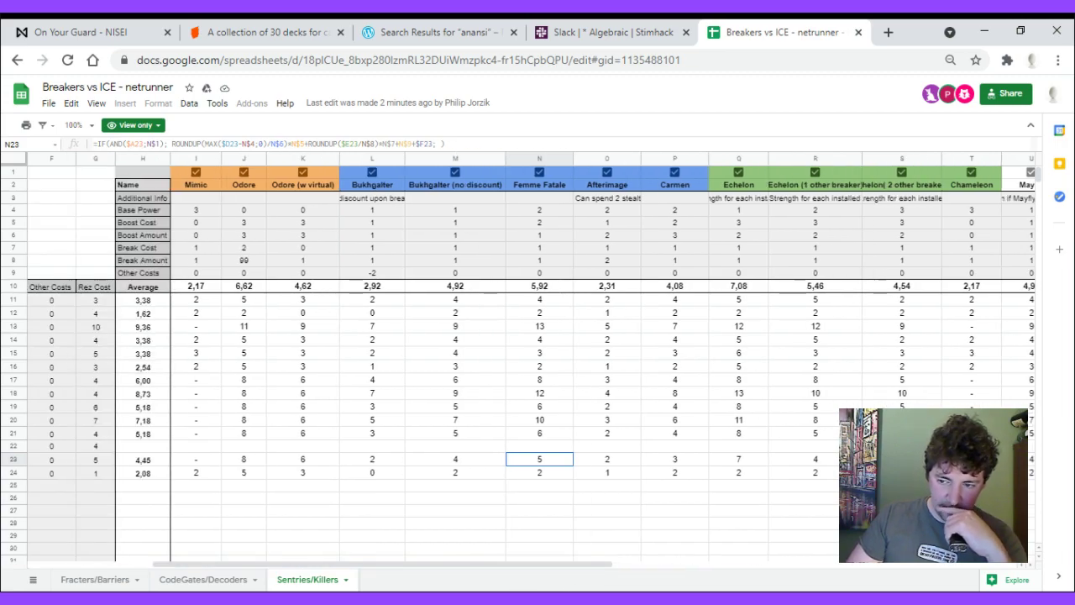
- Examine the Unity variants and remaining breakers on the CodeGates/Decoders sheet, and return to the Sentries/Killers sheet
{"action": "left_click", "coordinate": [187, 580]}
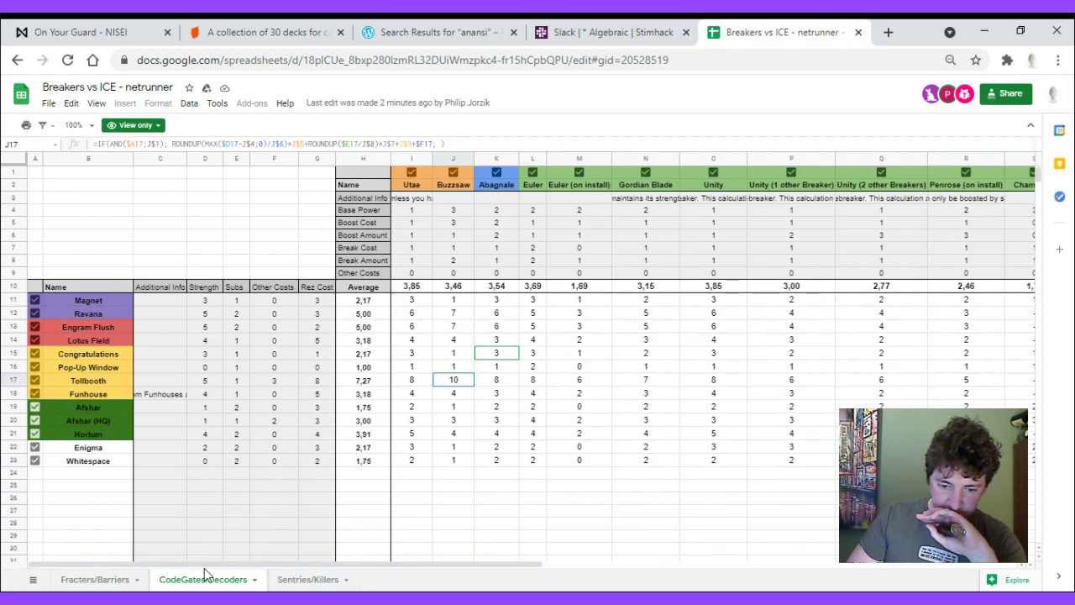
{"action": "left_click_drag", "start_coordinate": [221, 566], "coordinate": [398, 569]}
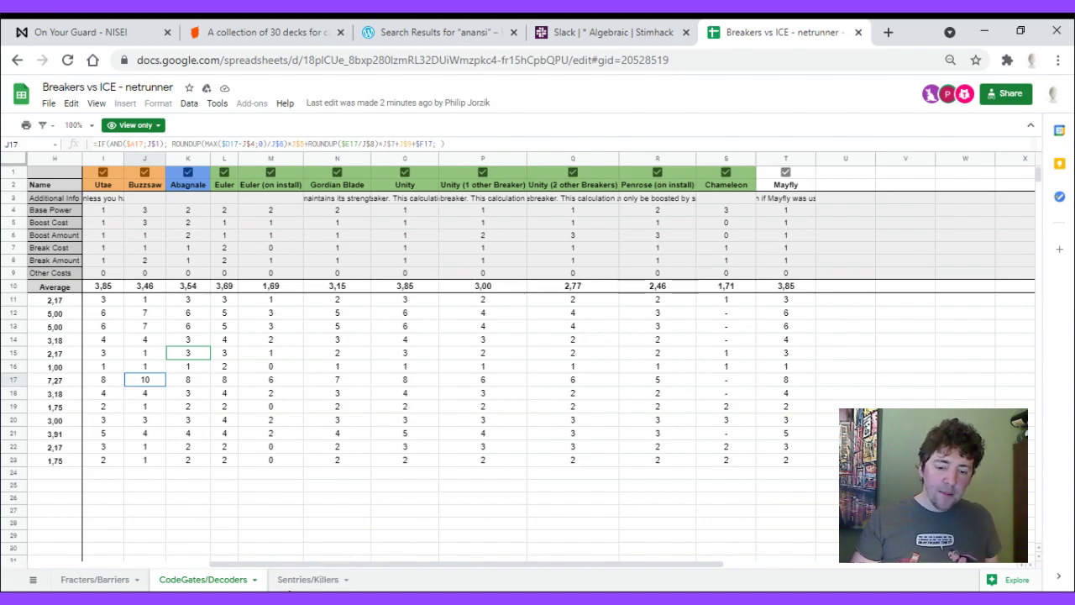
{"action": "left_click", "coordinate": [304, 581]}
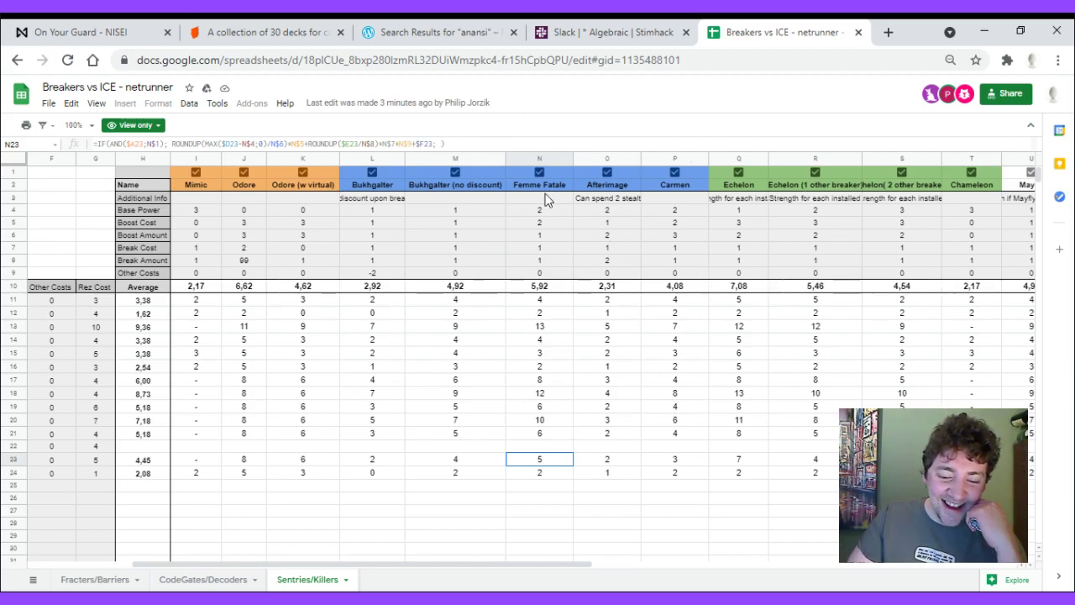
- Examine Cleaver's cost to break Pharos advanced on the Fracters/Barriers sheet
{"action": "left_click", "coordinate": [96, 580]}
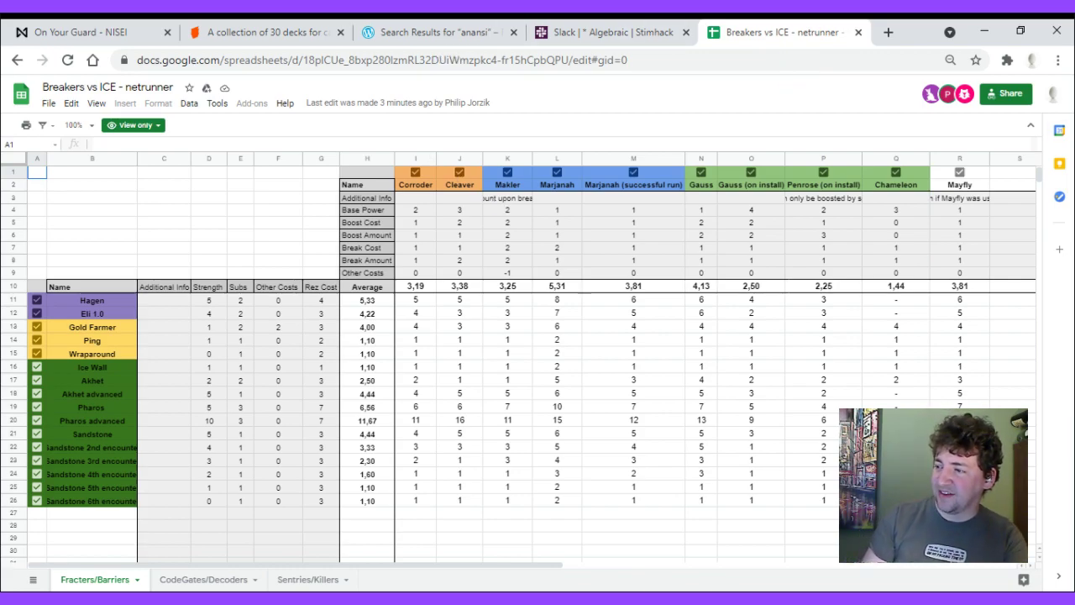
{"action": "left_click", "coordinate": [459, 420]}
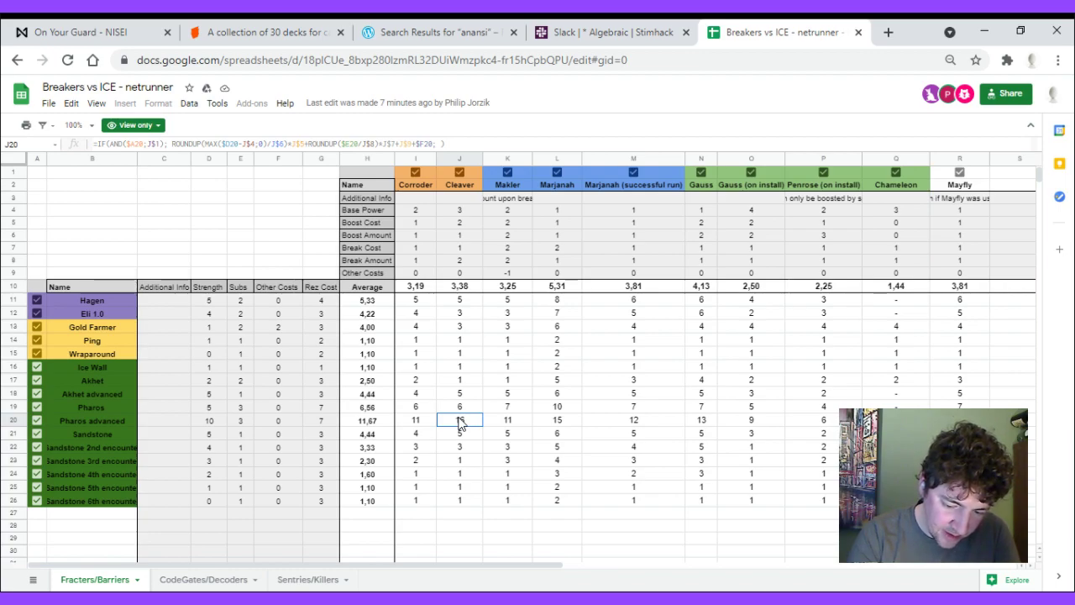
{"action": "left_click", "coordinate": [460, 423]}
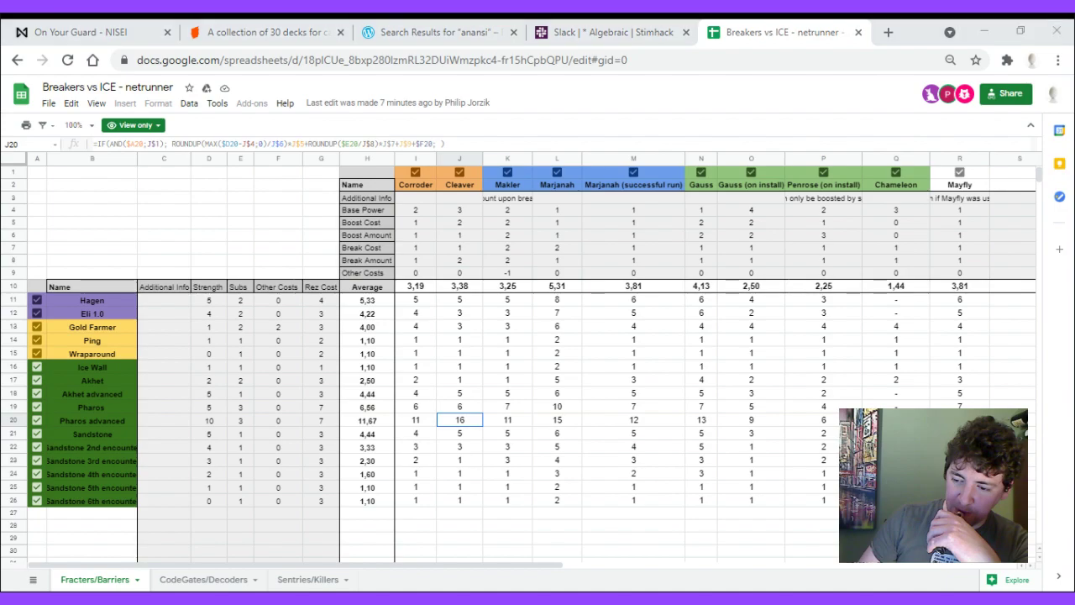
{"action": "key", "text": "alt+Tab"}
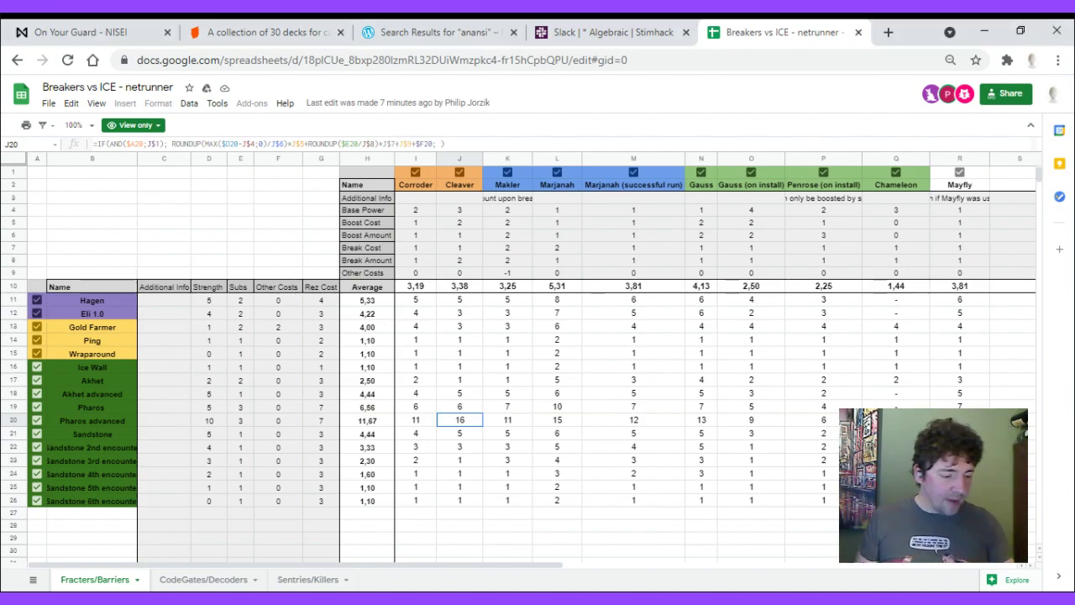